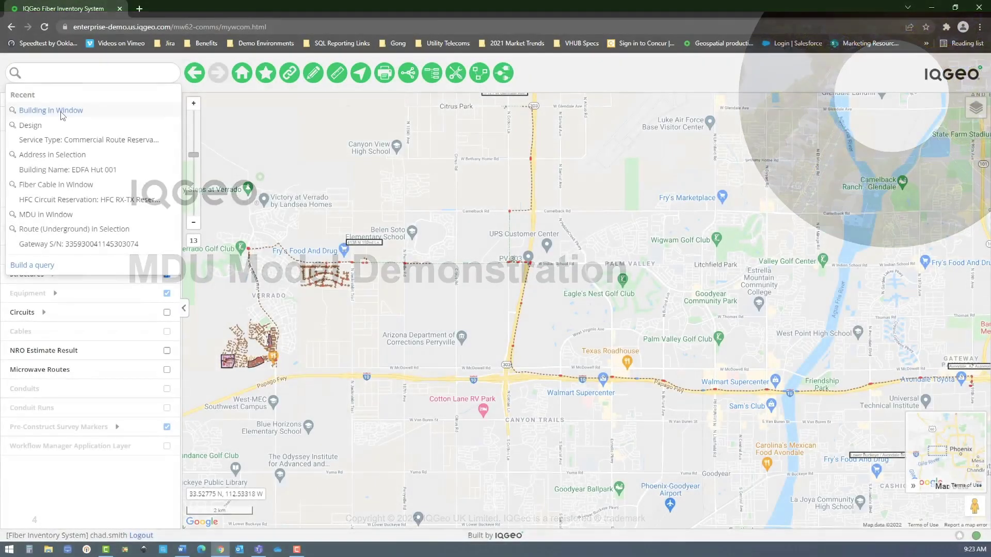
Open the 9901 Papago Fwy building from the 'Building In Window' search and widen the Details panel.
click(61, 113)
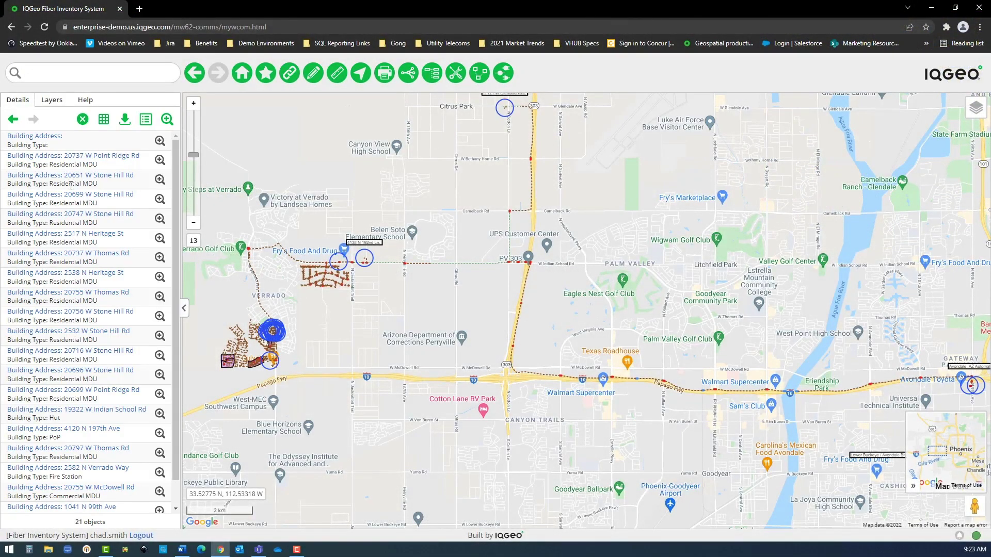
scroll(127, 242, down, 1)
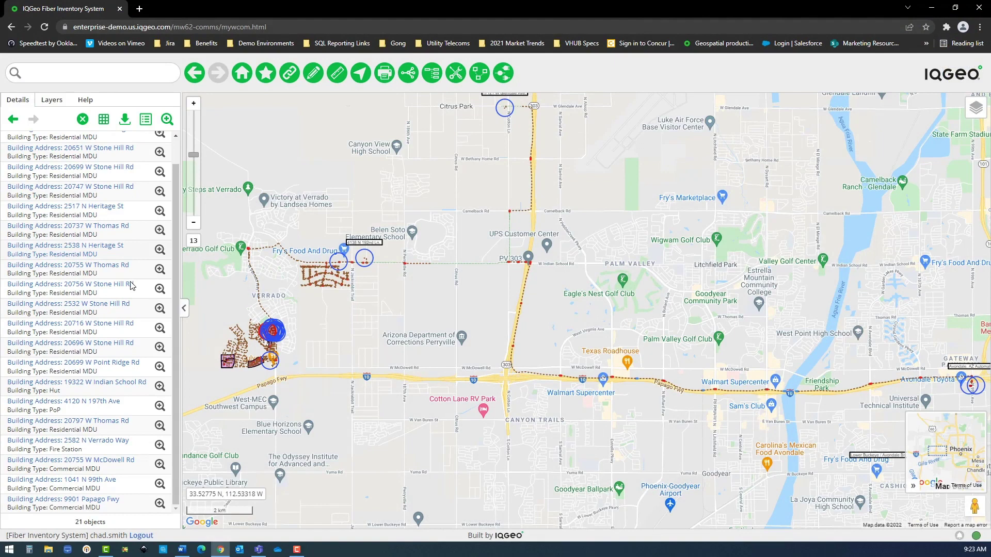
click(88, 500)
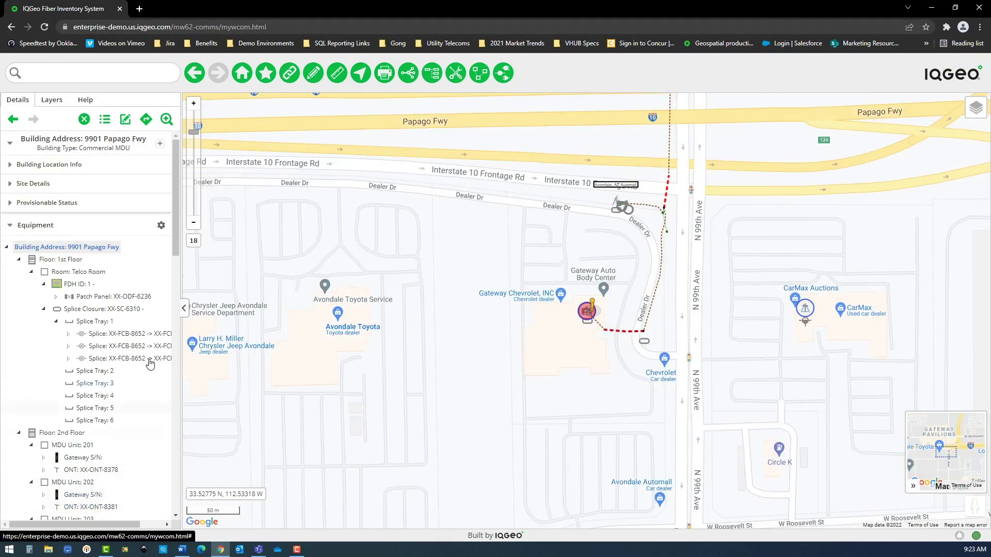
drag(187, 273, 239, 273)
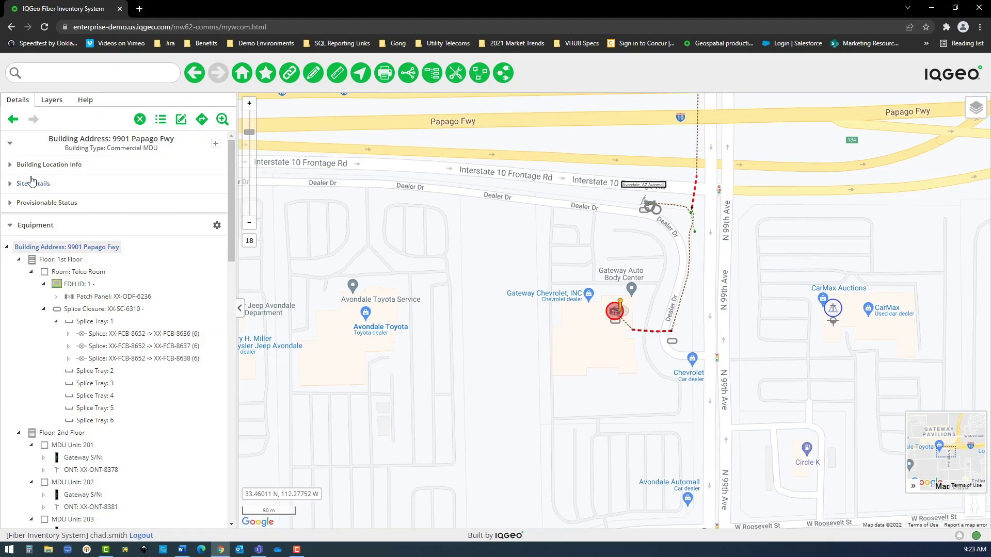
Expand and collapse the building's location, site and provisionable status sections in turn.
click(9, 166)
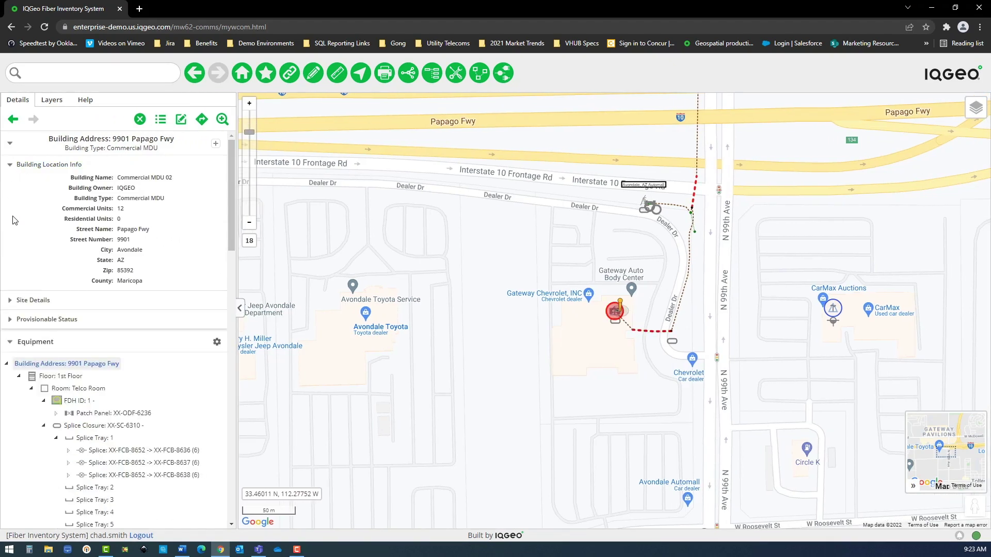
click(9, 165)
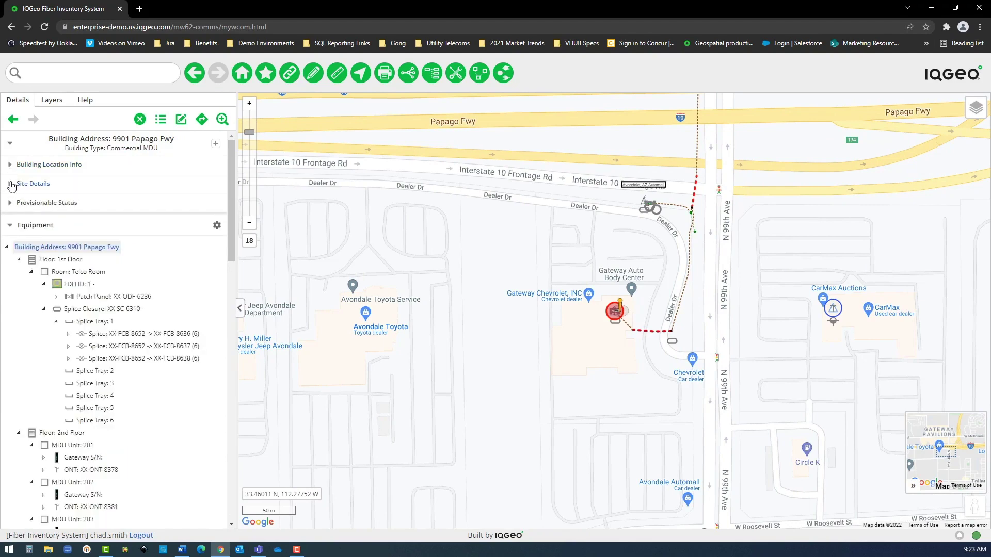
click(10, 184)
click(10, 185)
click(10, 204)
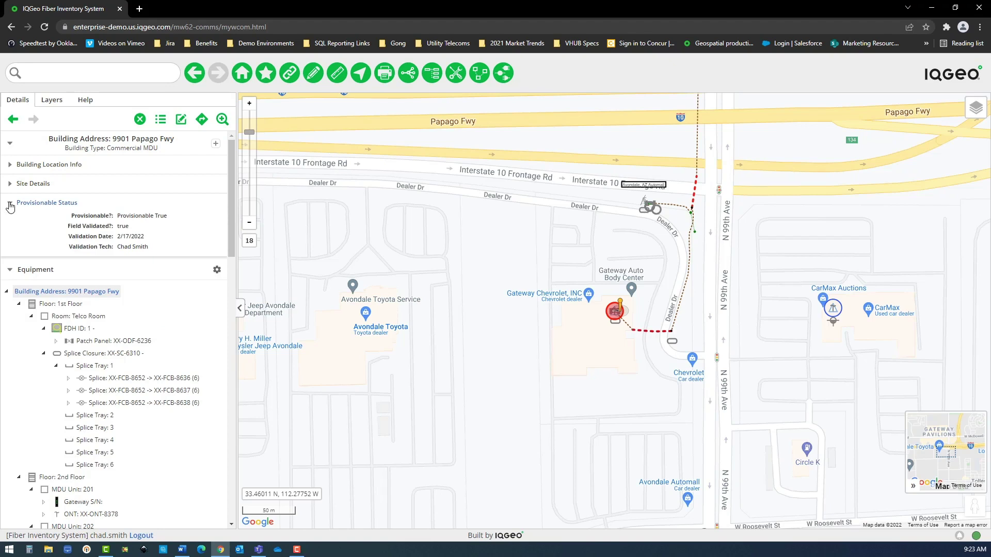
click(10, 205)
scroll(155, 284, down, 3)
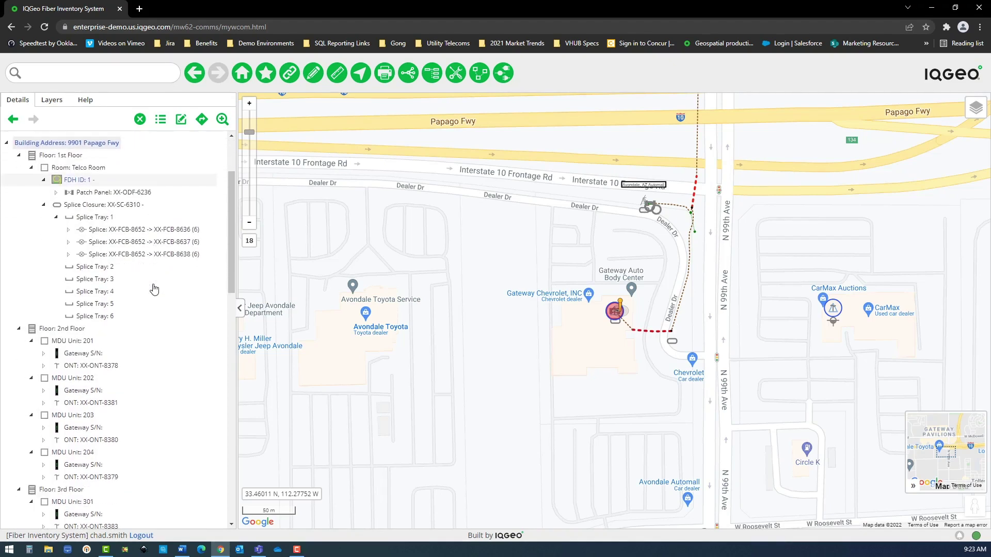
scroll(155, 289, down, 5)
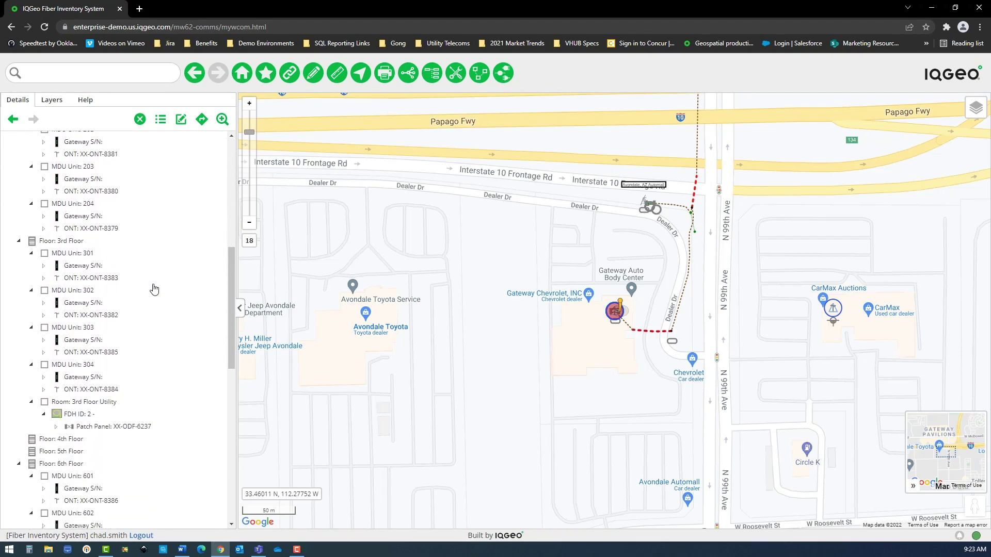
scroll(155, 289, down, 4)
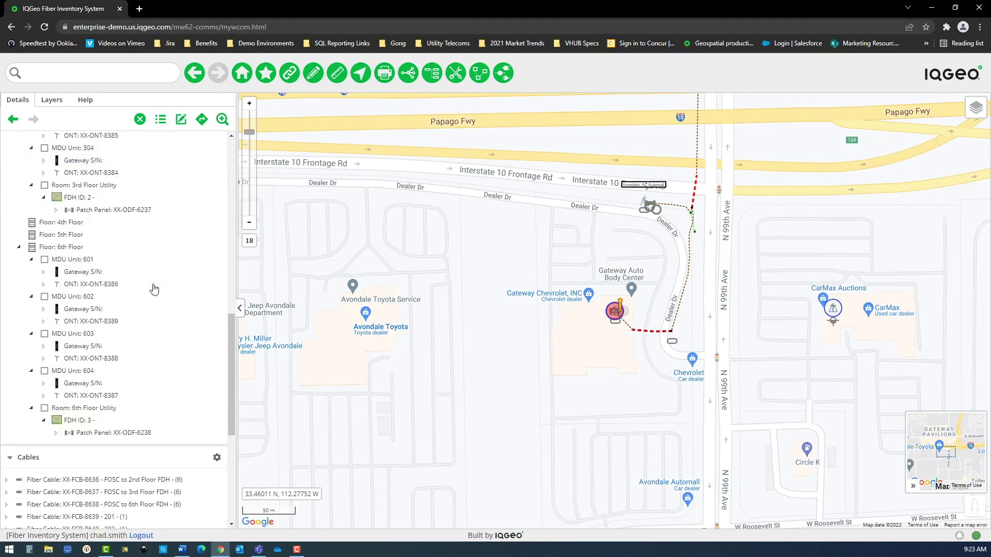
scroll(154, 288, down, 4)
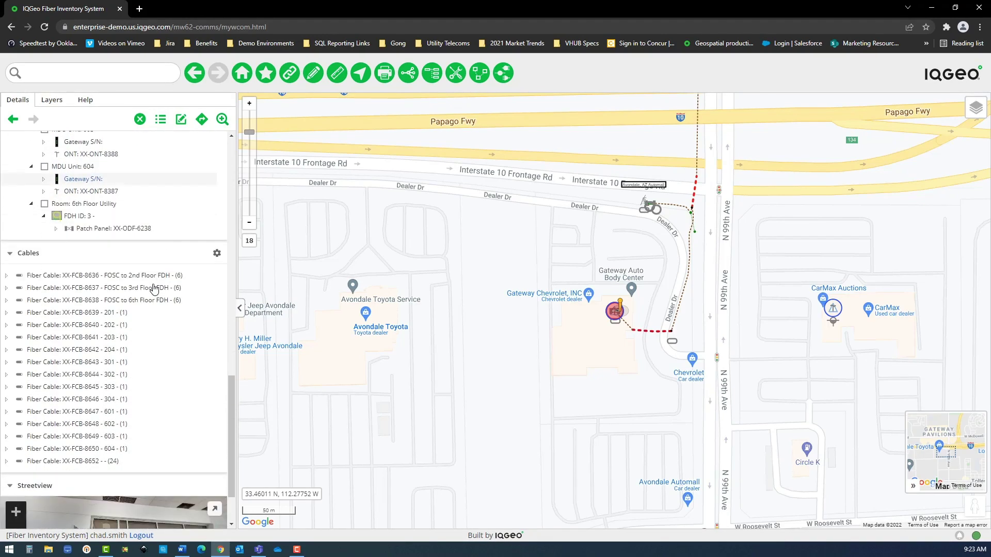
scroll(154, 289, up, 8)
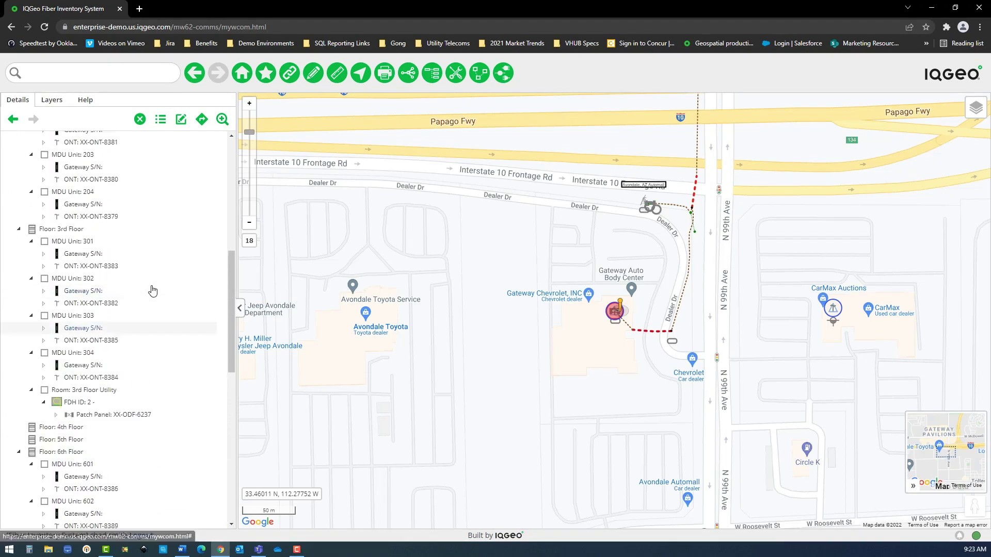
scroll(153, 291, up, 4)
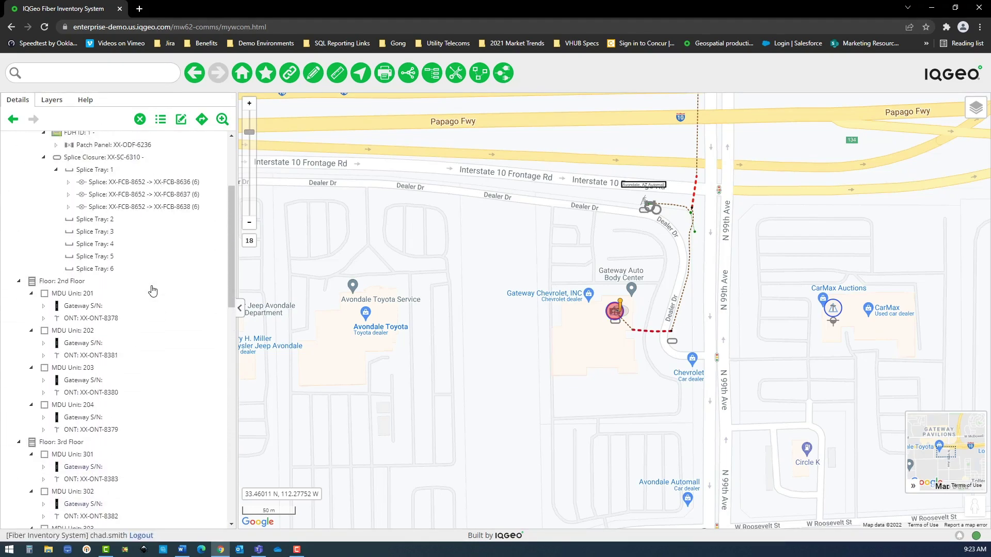
scroll(152, 289, up, 3)
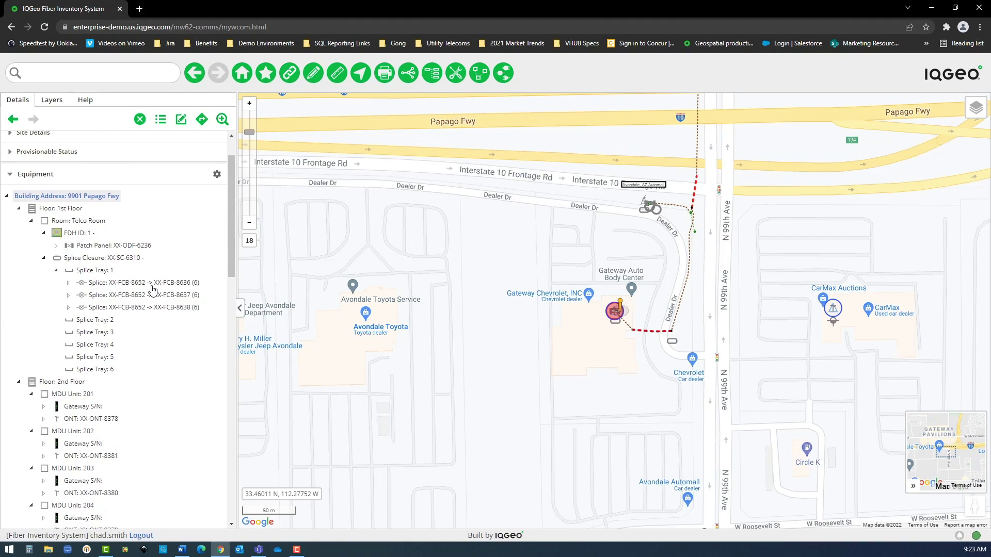
Browse patch panel XX-ODF-6236's six incoming ports and the XX-FCB-8636 splice fibres, then collapse them.
click(56, 297)
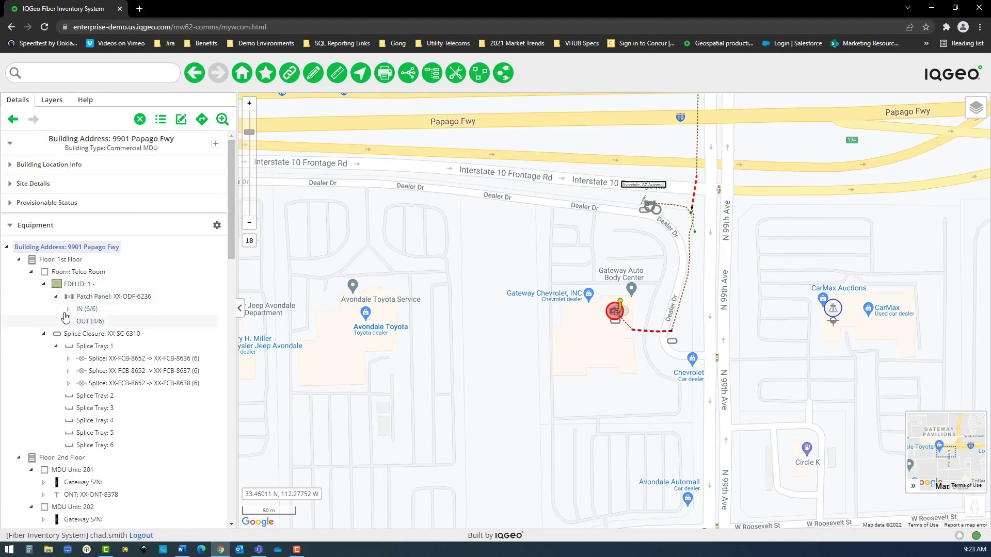
click(68, 309)
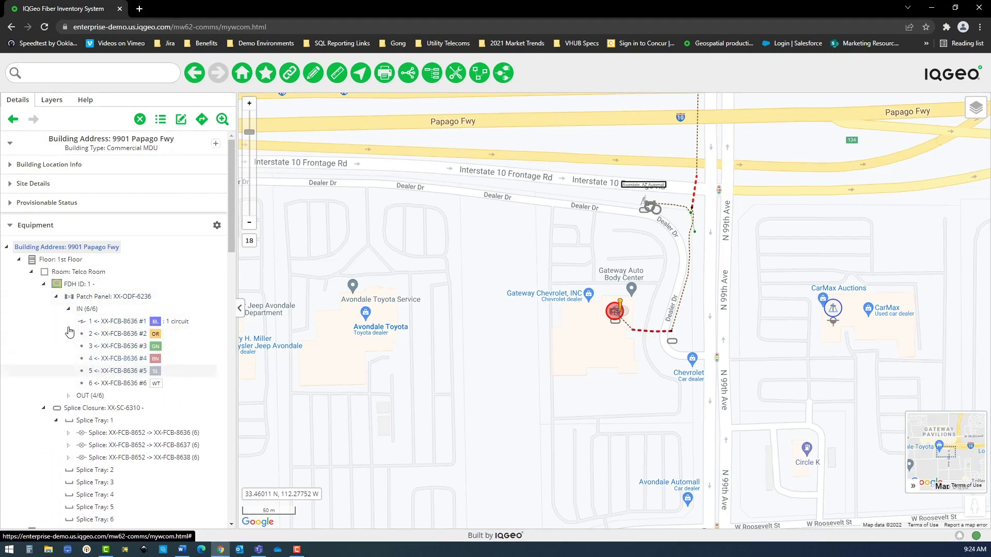
click(65, 308)
click(56, 296)
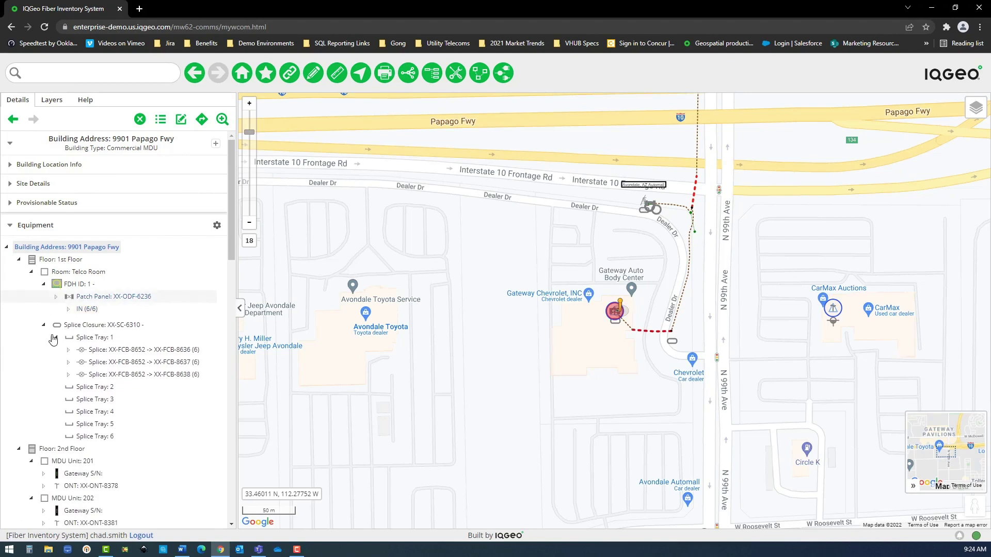
click(68, 333)
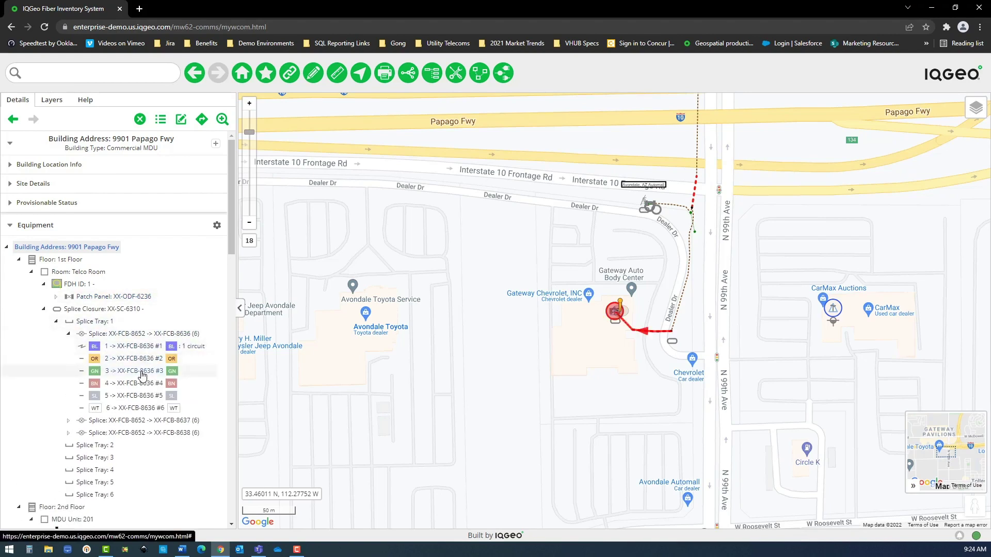
click(68, 333)
Show circuits on MDU Unit 201's gateway input fiber from XX-ONT-8378 and widen the panel.
scroll(154, 347, down, 4)
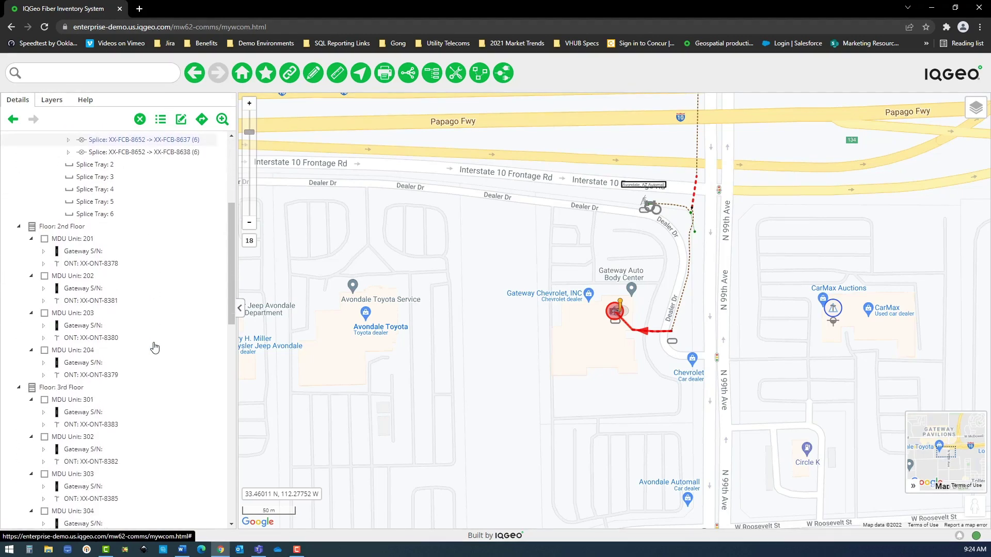
click(43, 250)
click(55, 264)
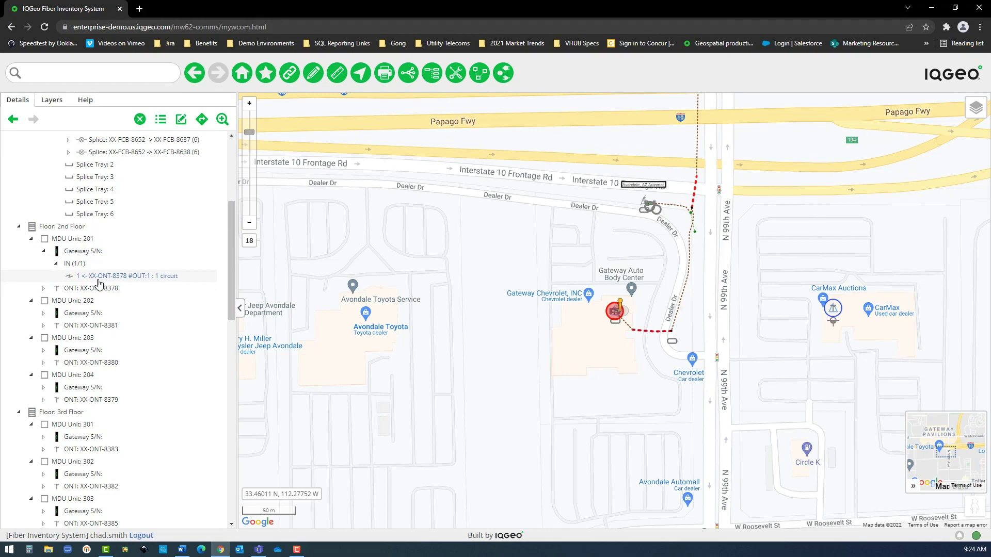
right_click(98, 281)
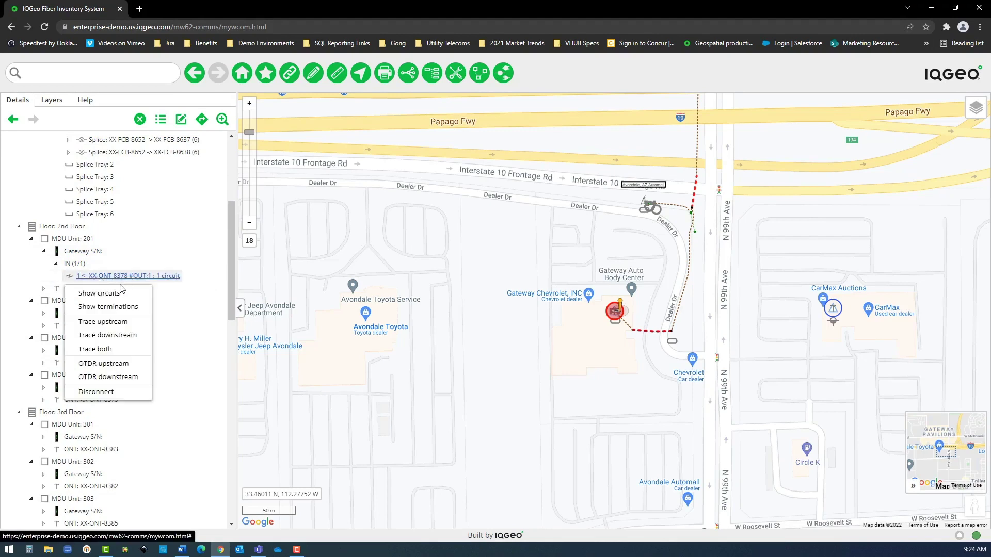
click(103, 291)
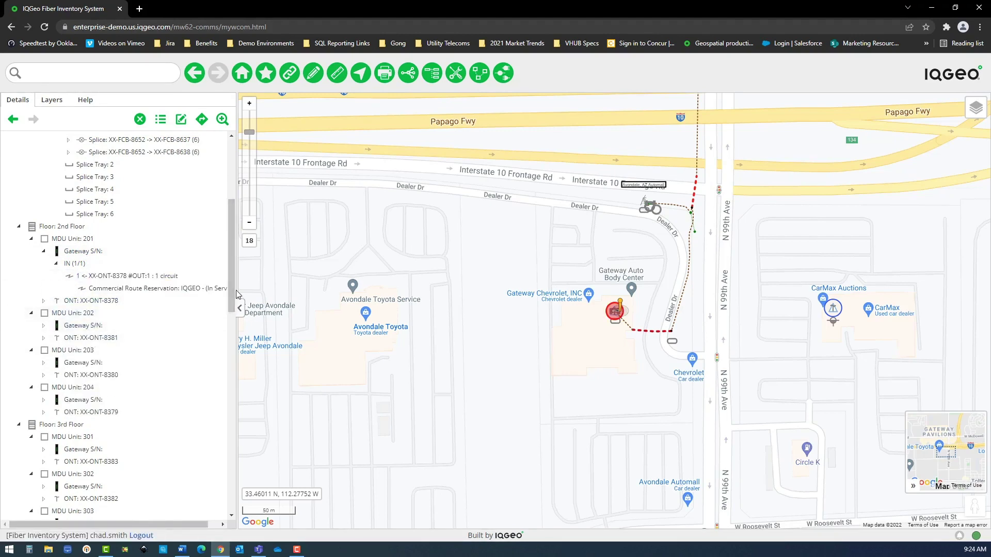
drag(236, 293, 254, 305)
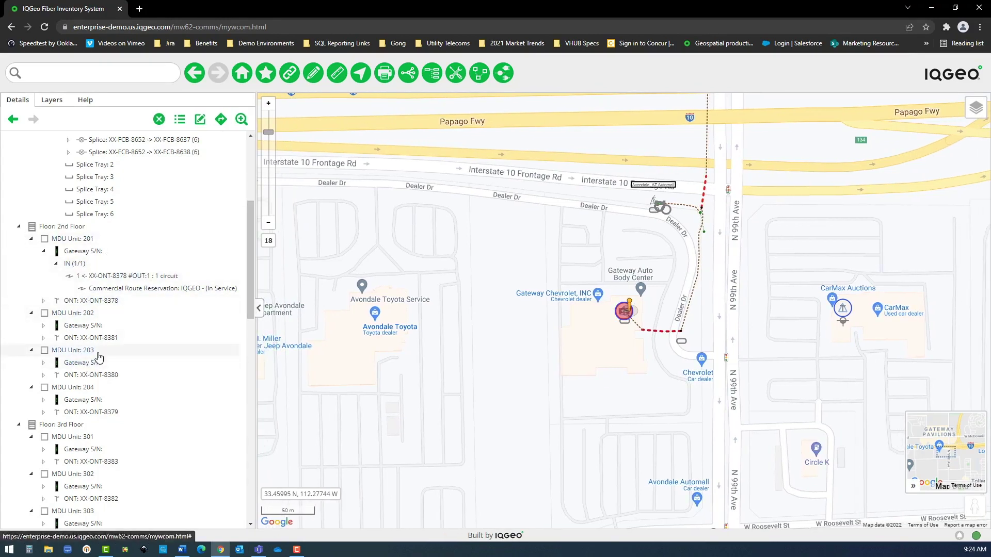
Open MDU Unit 203 from the equipment tree and expand its Unit Info (Commercial, 2nd Floor).
scroll(96, 361, down, 2)
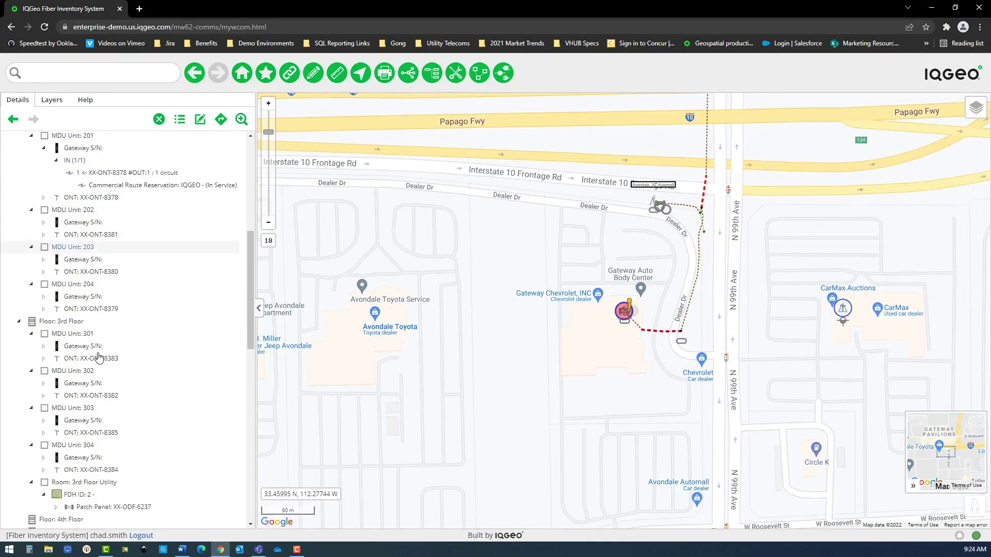
click(83, 249)
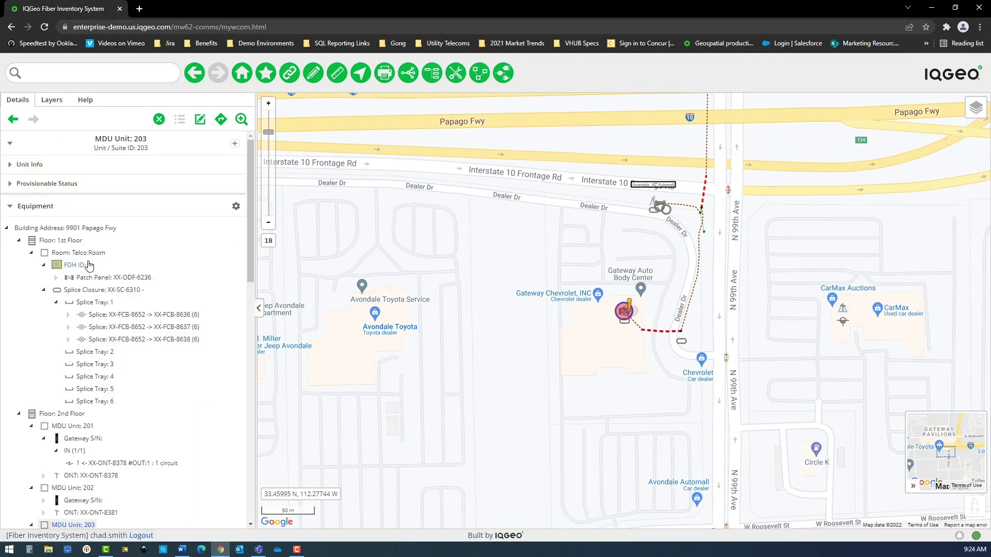
click(12, 165)
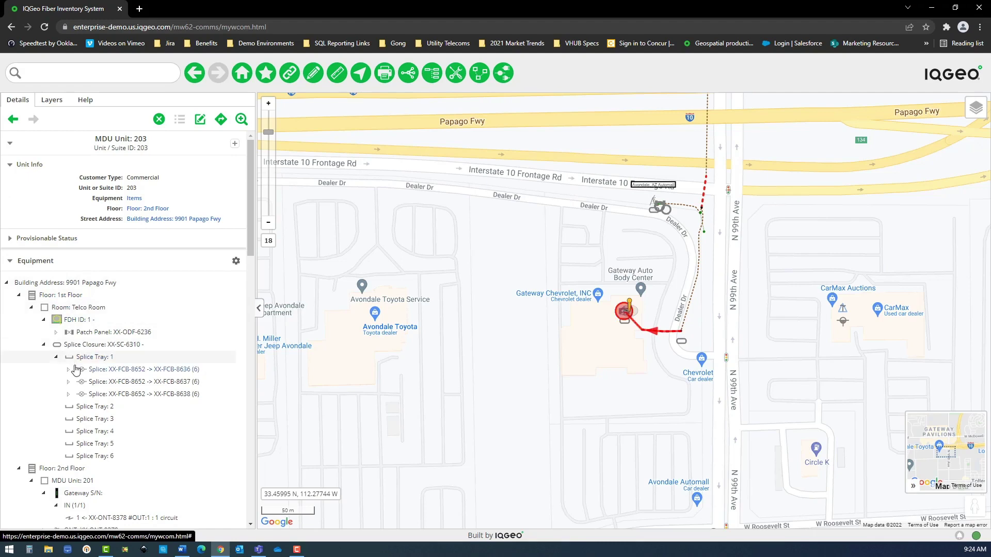
Return to the 9901 Papago Fwy building and display its schematic showing cable XX-FCB-8652 (24).
click(31, 283)
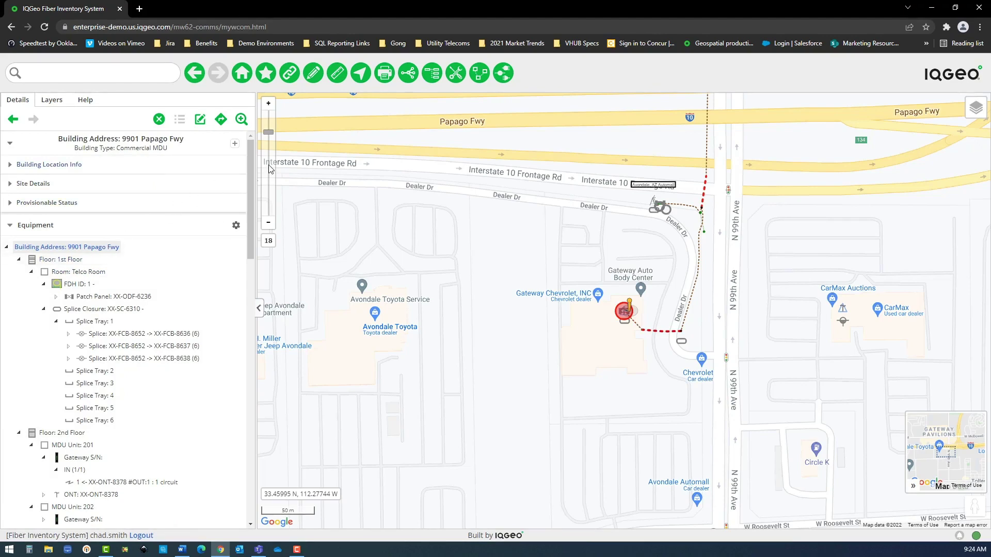
click(431, 76)
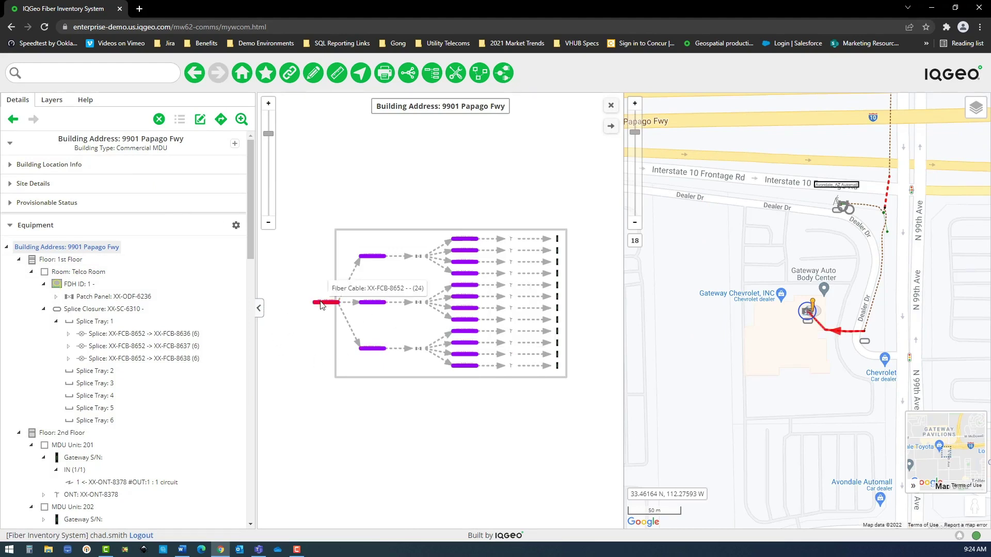
Close the schematic and trace MDU Unit 201's gateway fiber back to patch panel XX-ODF-6080.
click(610, 105)
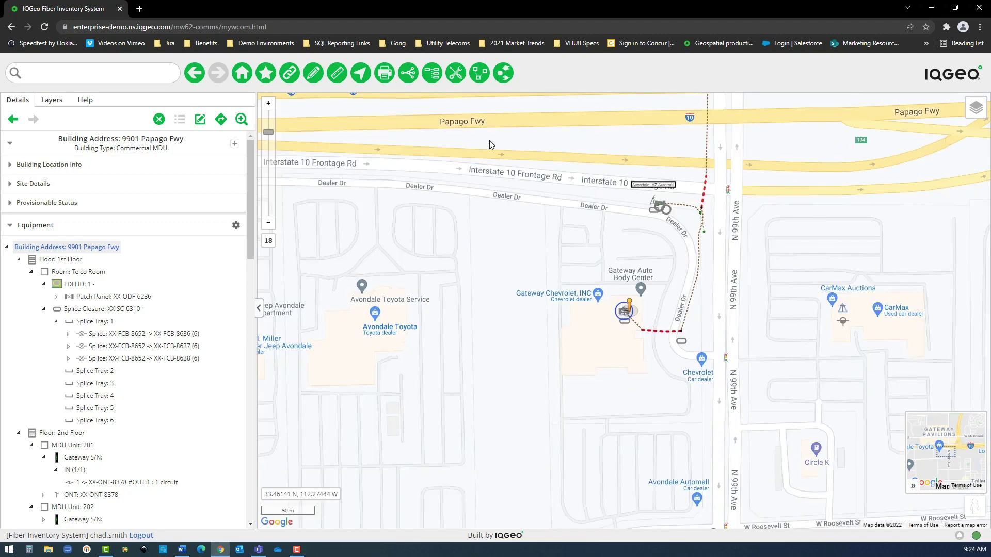
scroll(83, 384, down, 2)
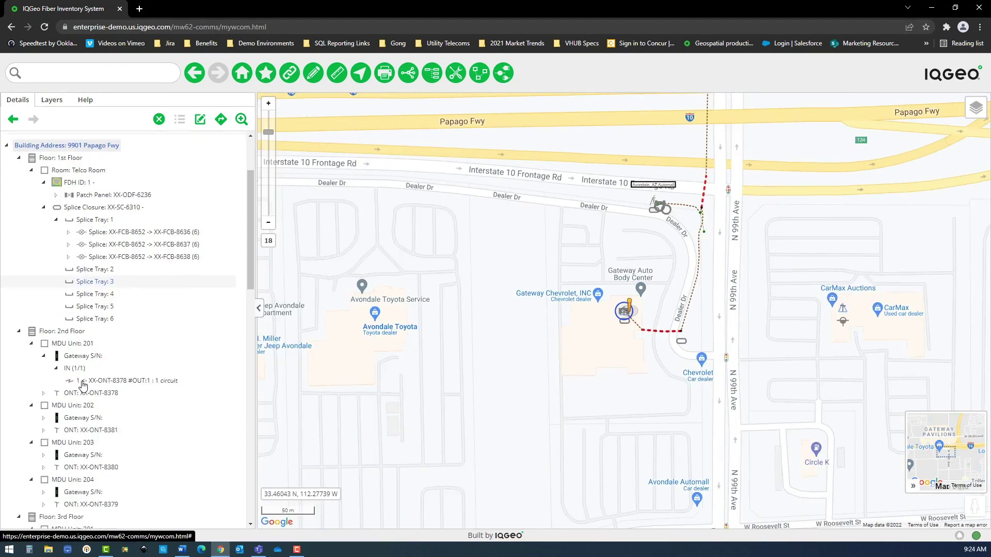
click(104, 380)
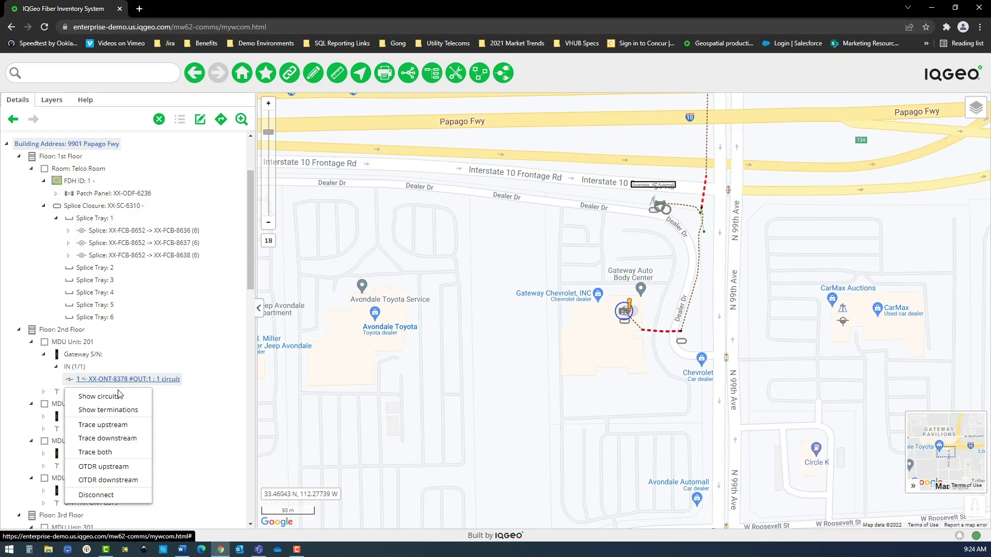
click(124, 430)
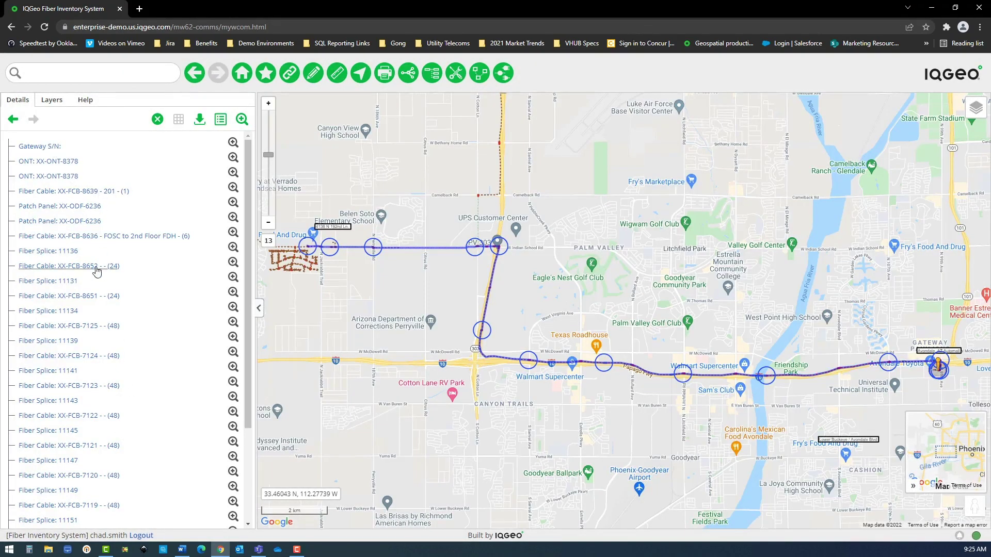
scroll(122, 287, down, 3)
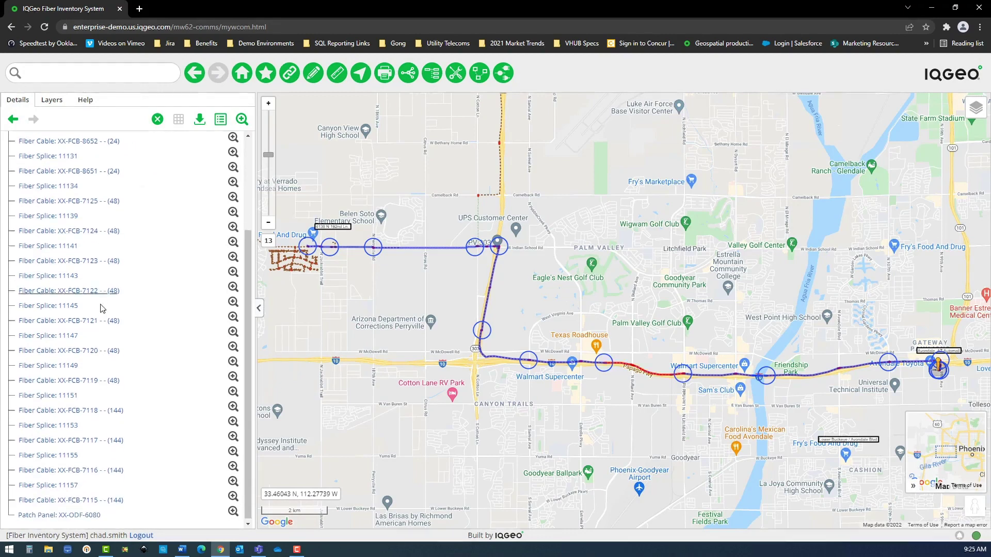
Open Patch Panel XX-ODF-6080's details from the trace results.
click(56, 514)
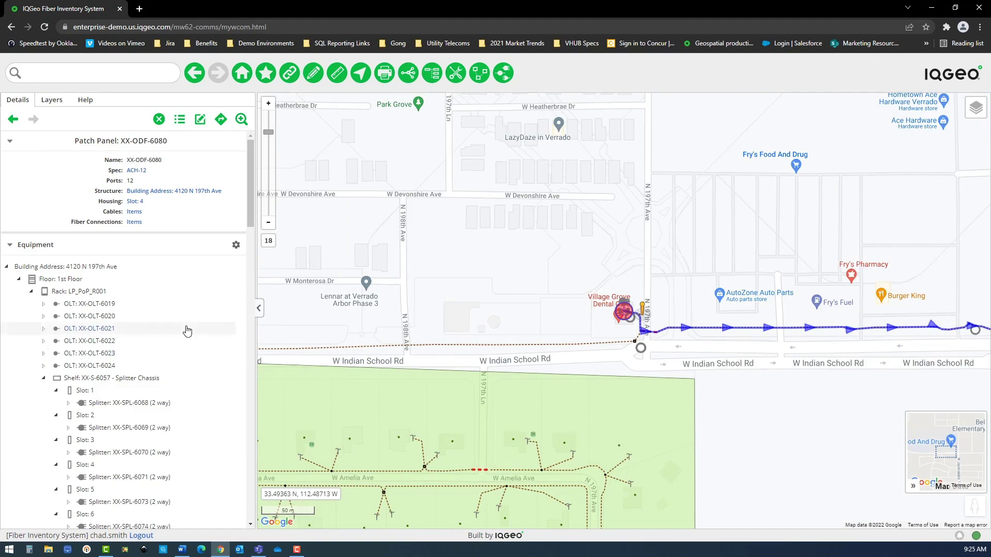
scroll(187, 333, down, 3)
scroll(187, 334, down, 15)
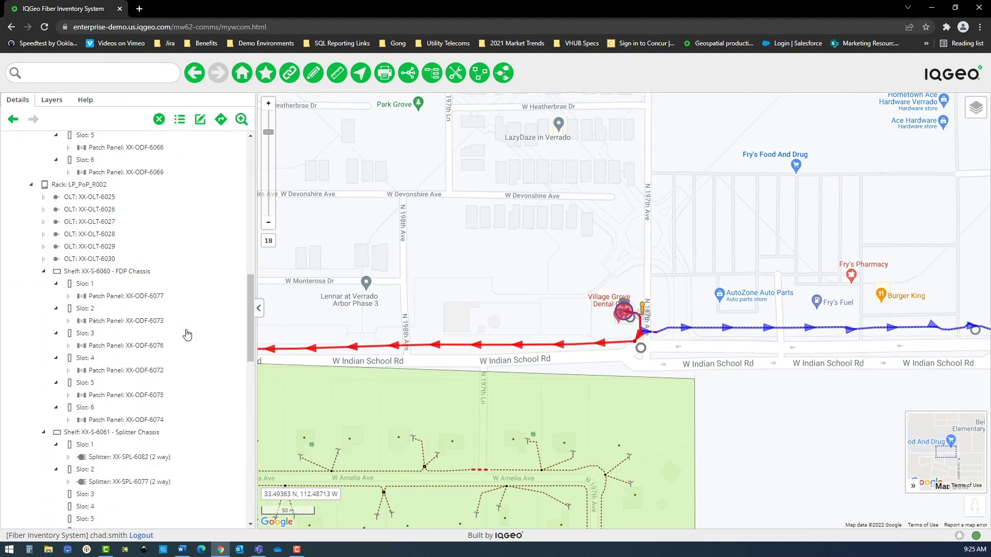
scroll(187, 334, down, 12)
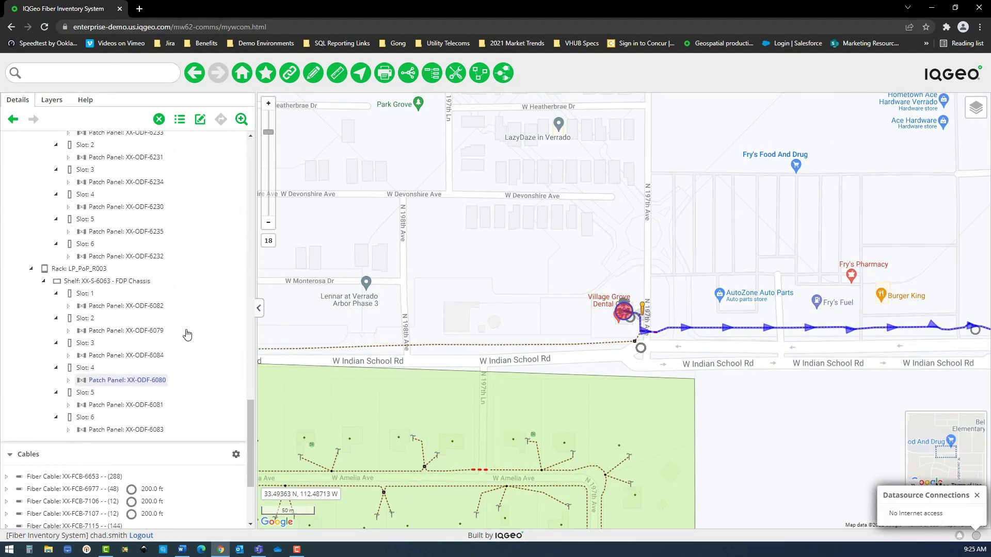
scroll(187, 335, down, 2)
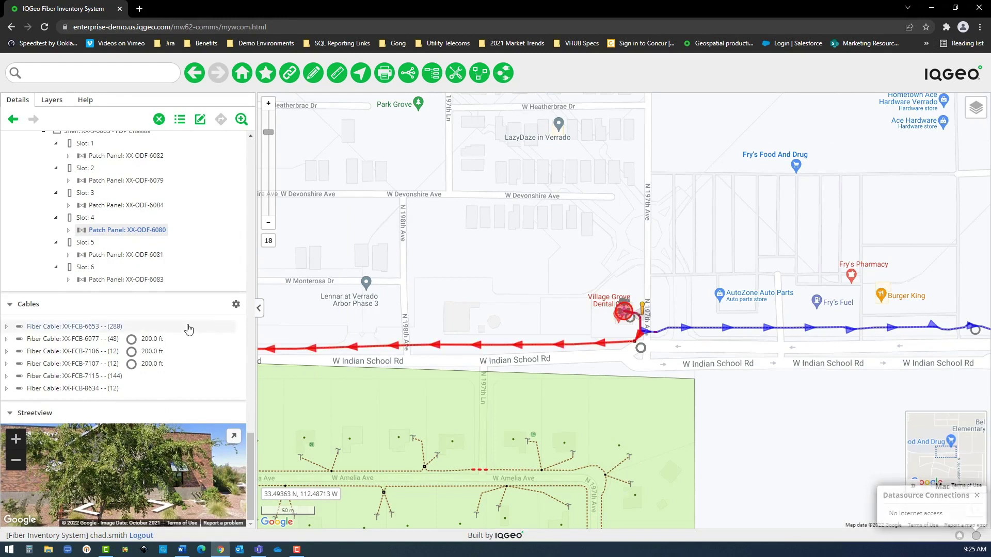
Show circuits on outgoing fiber 1 of OUT (12/12) and widen the details panel.
click(69, 230)
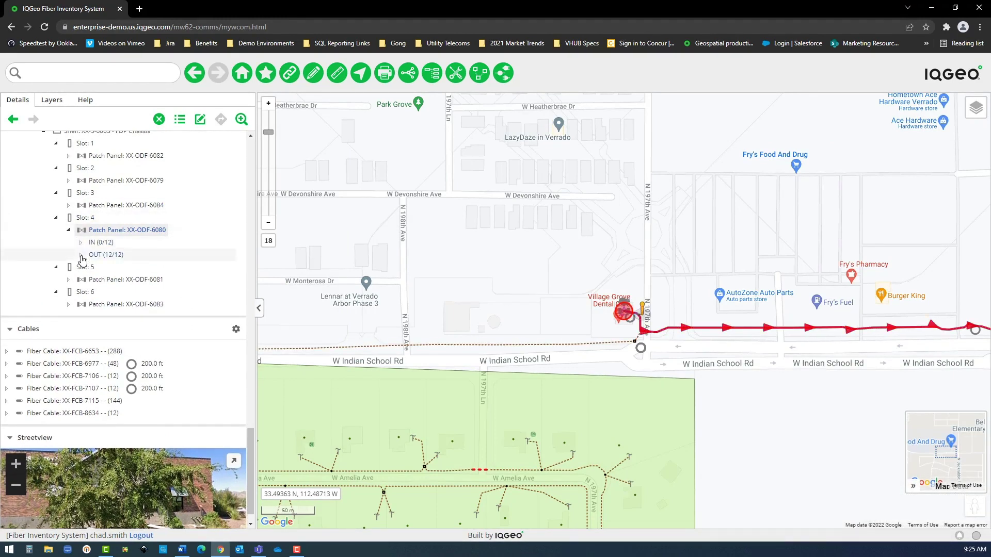
click(80, 255)
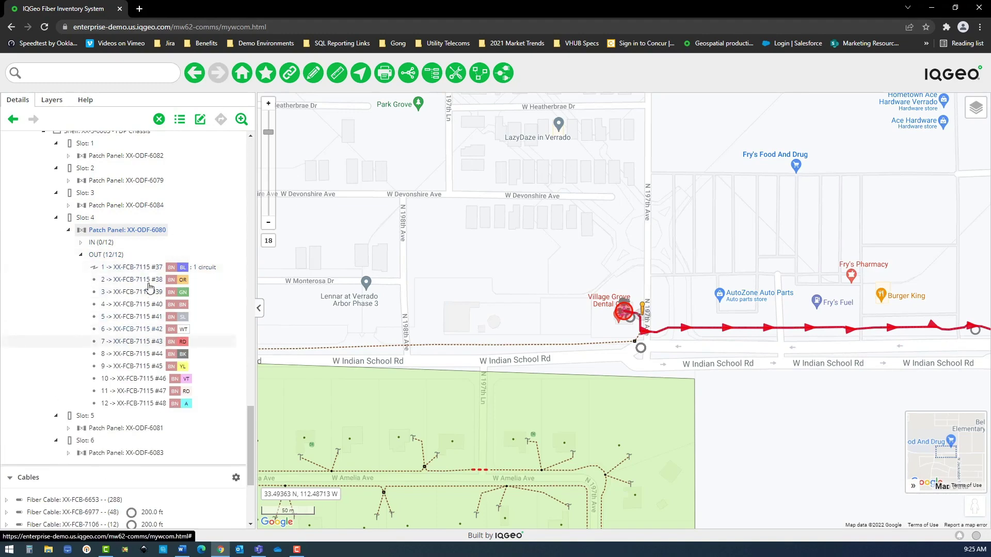
right_click(132, 267)
click(137, 284)
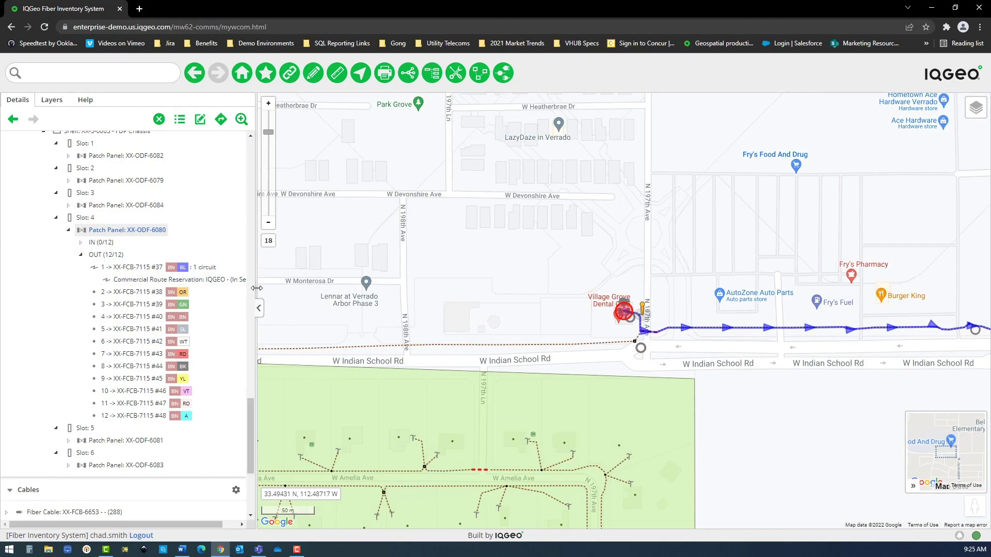
drag(256, 292, 324, 287)
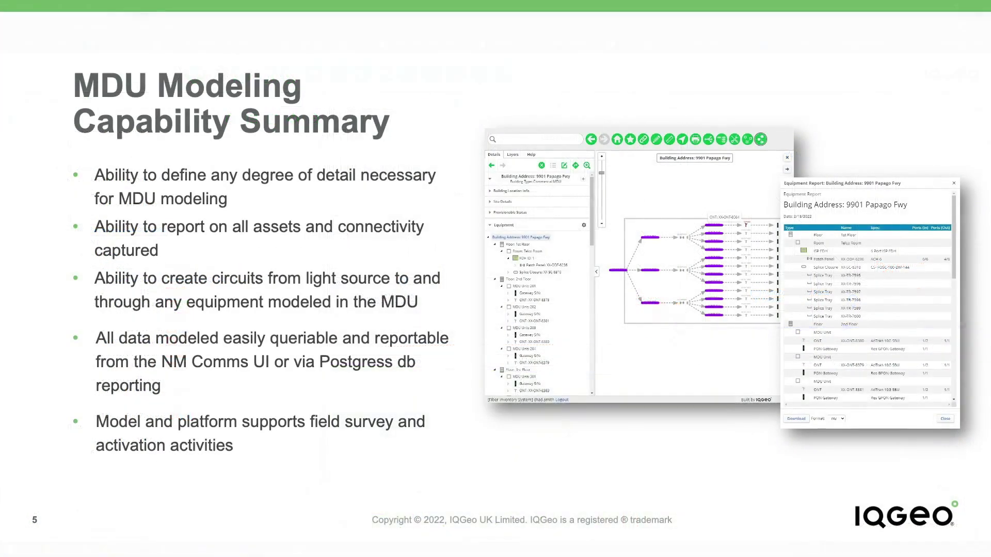